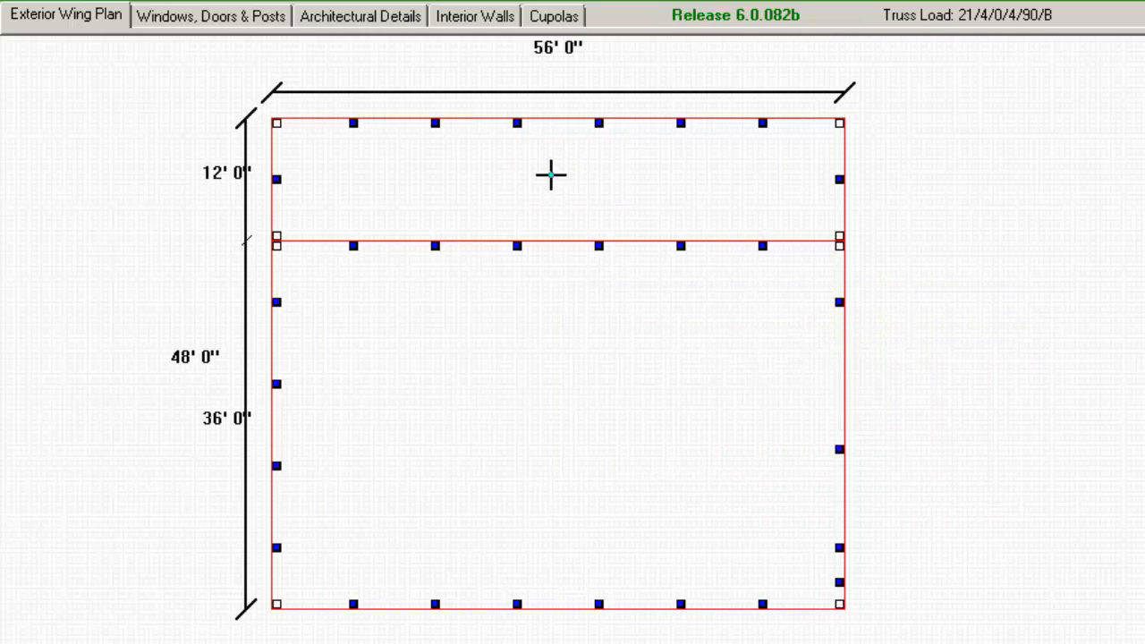
Step: Open the building attributes of the 12' x 56' wing and show the fully open wall setting for the north wall
right_click(551, 178)
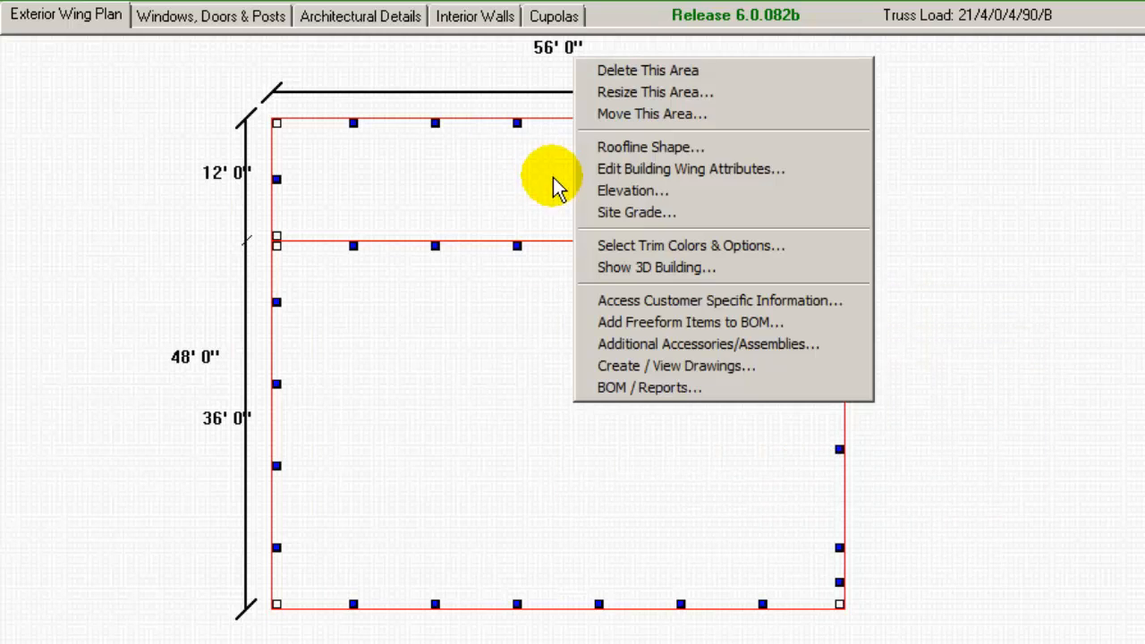
click(628, 168)
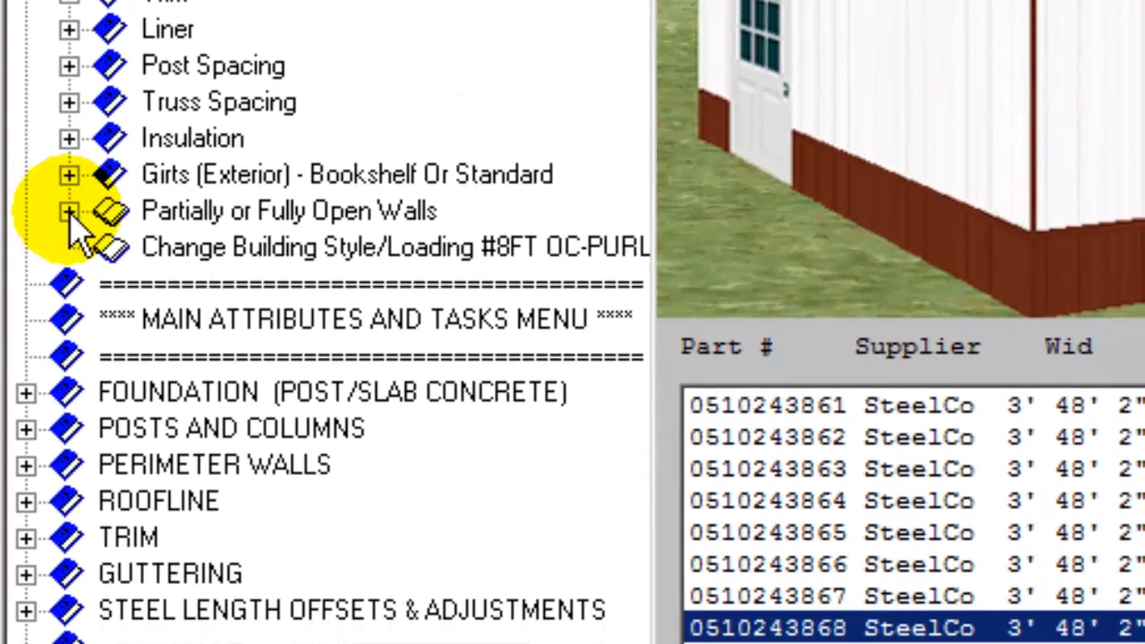
click(69, 211)
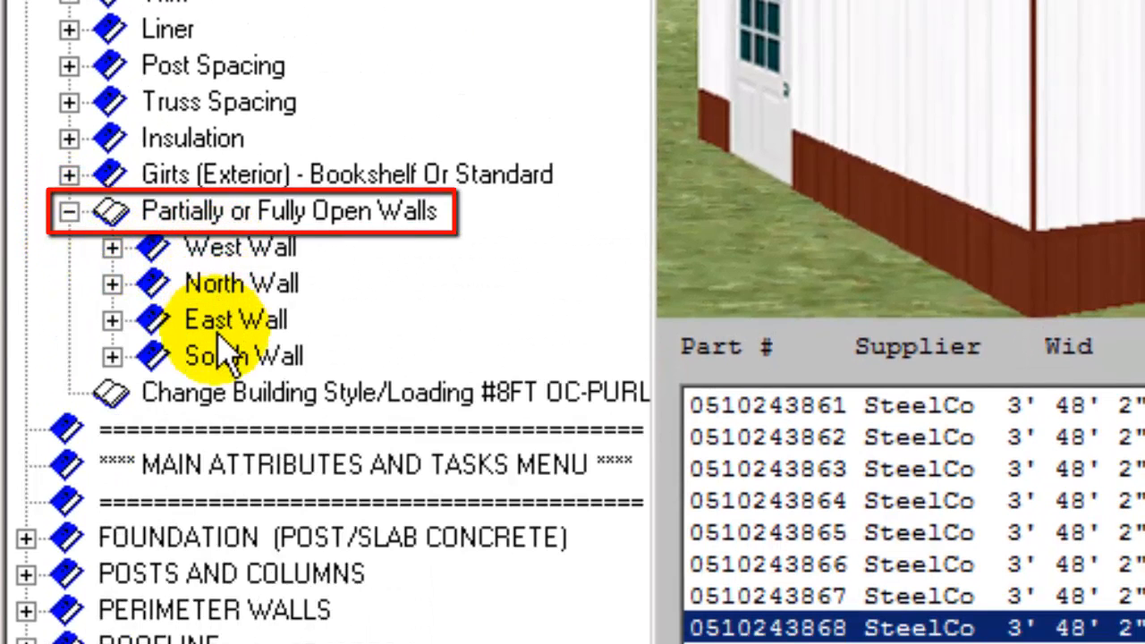
click(109, 282)
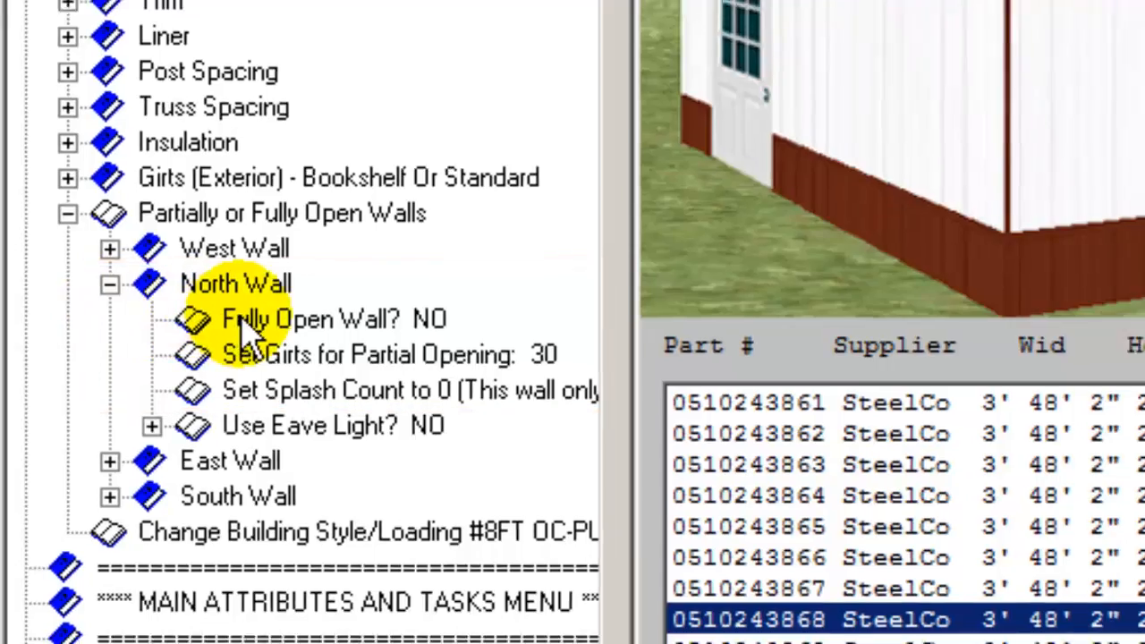
click(248, 316)
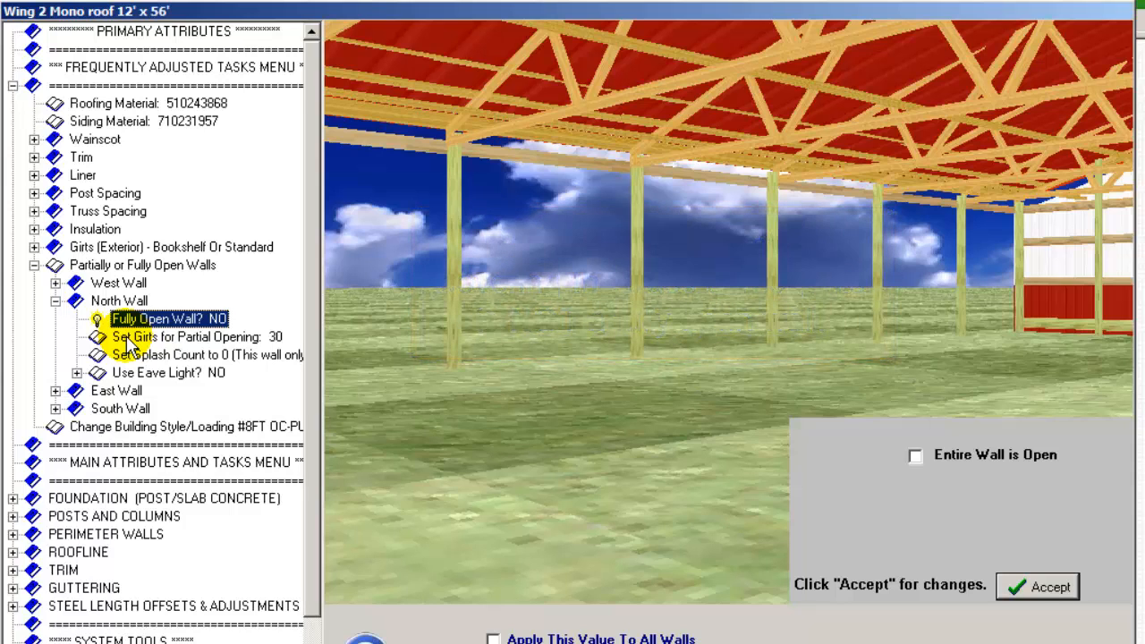
Step: Set the north wall's girt spacing for a partial opening to the 12ft2inOpen.grt package
click(127, 338)
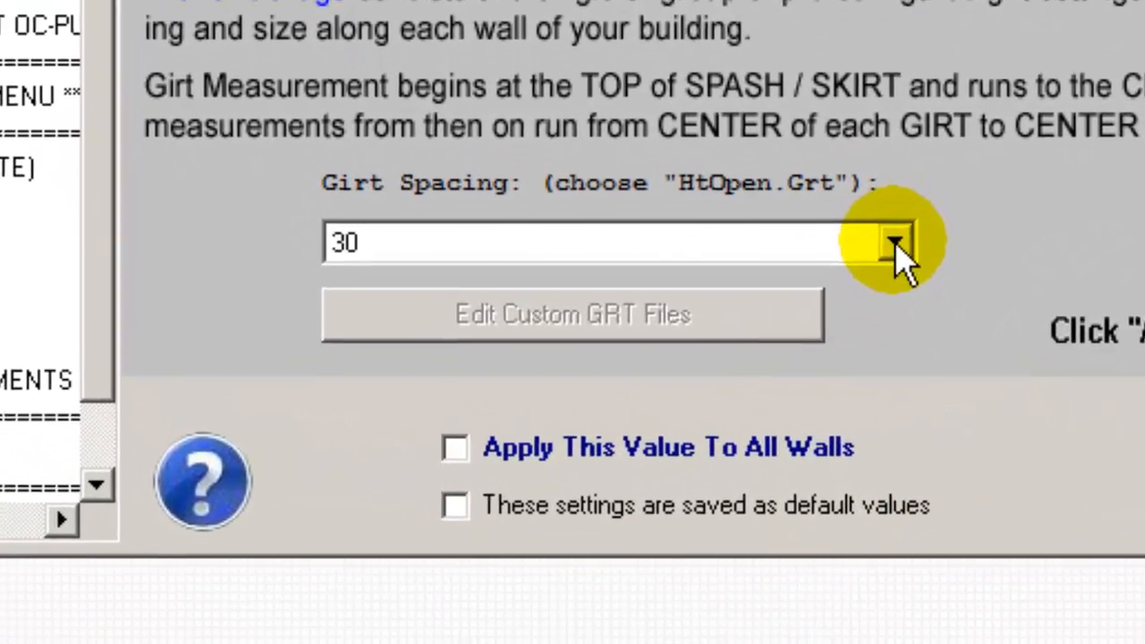
click(786, 417)
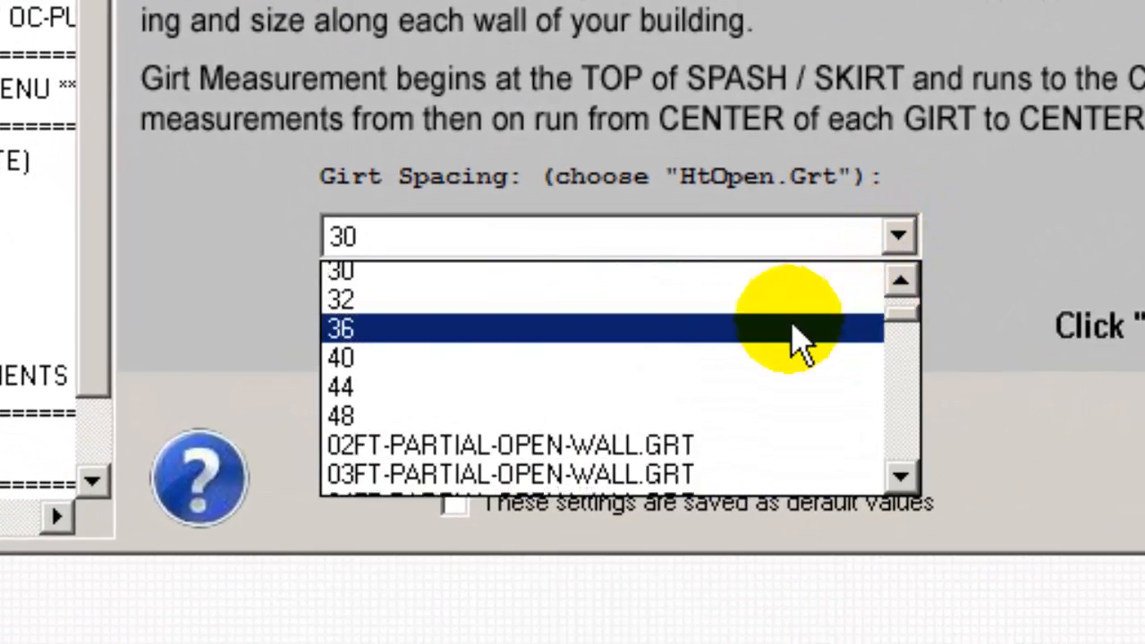
scroll(794, 333, down, 4)
scroll(800, 347, down, 3)
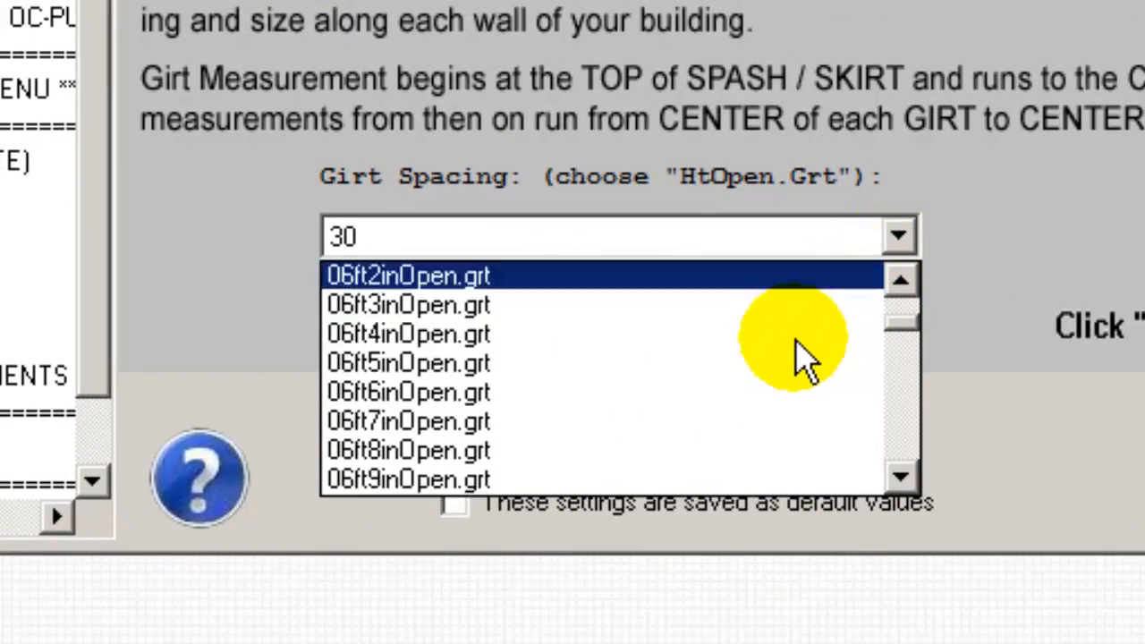
scroll(802, 367, down, 8)
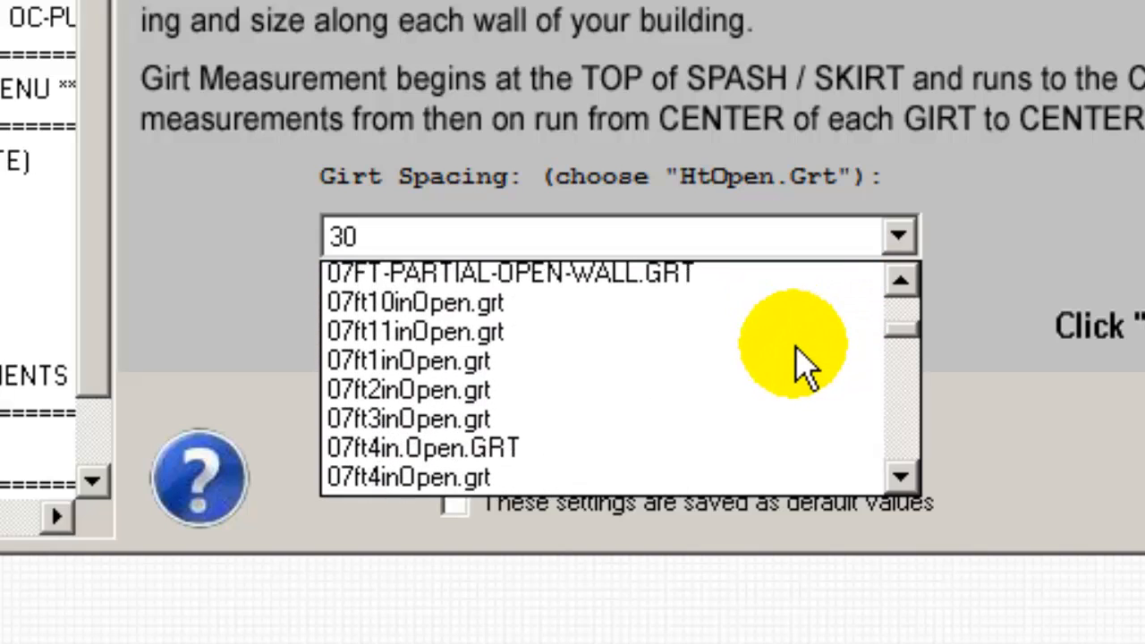
scroll(802, 367, down, 6)
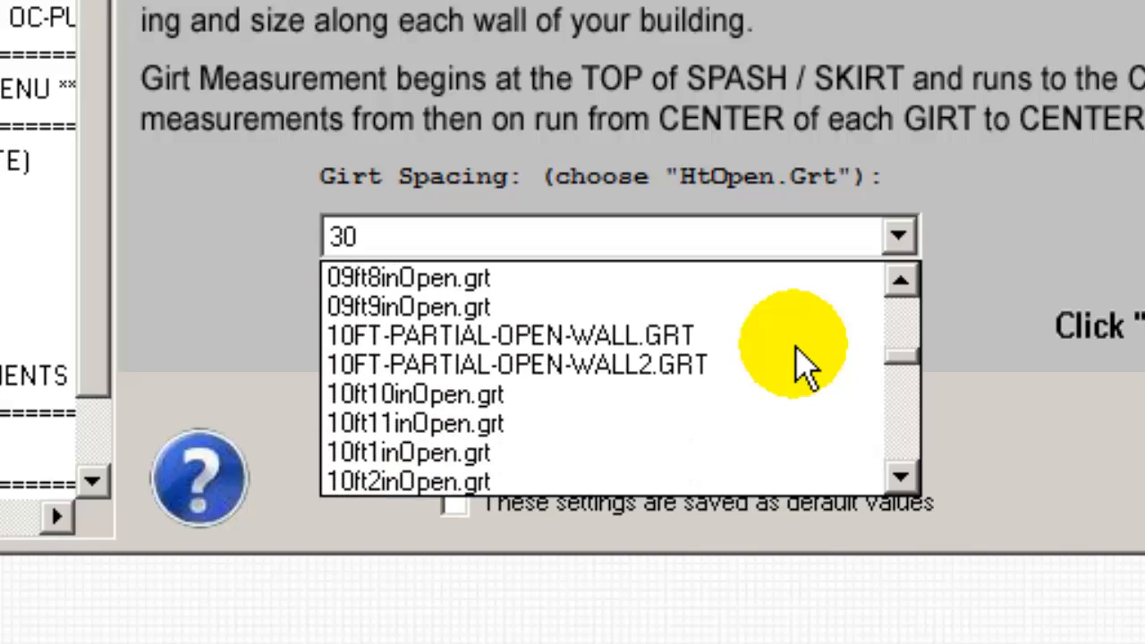
scroll(802, 366, down, 6)
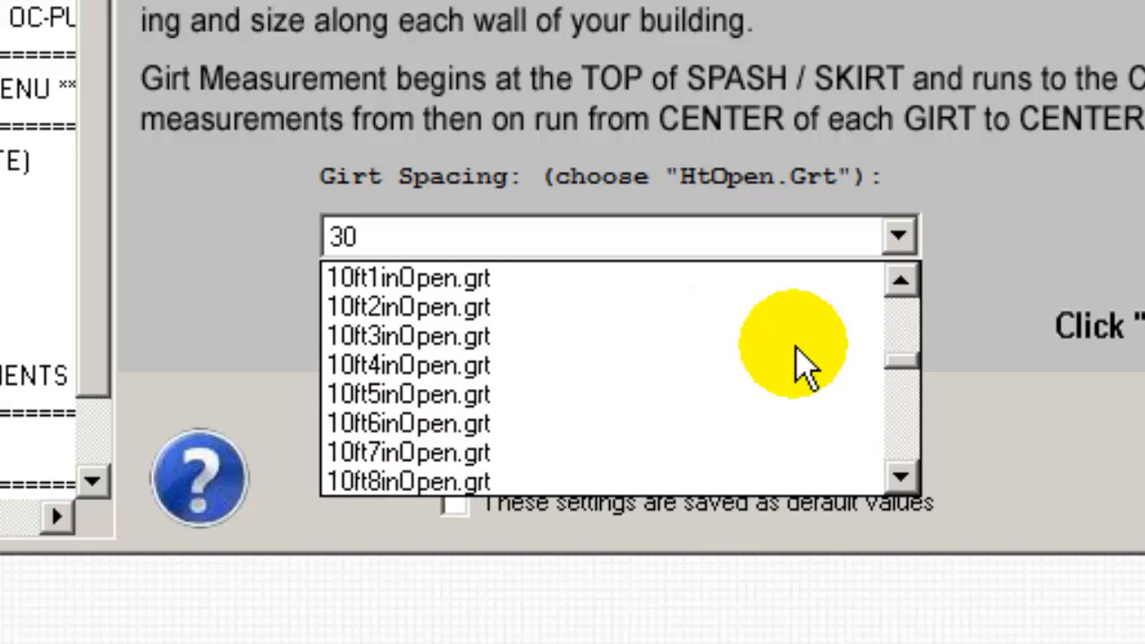
scroll(802, 366, down, 9)
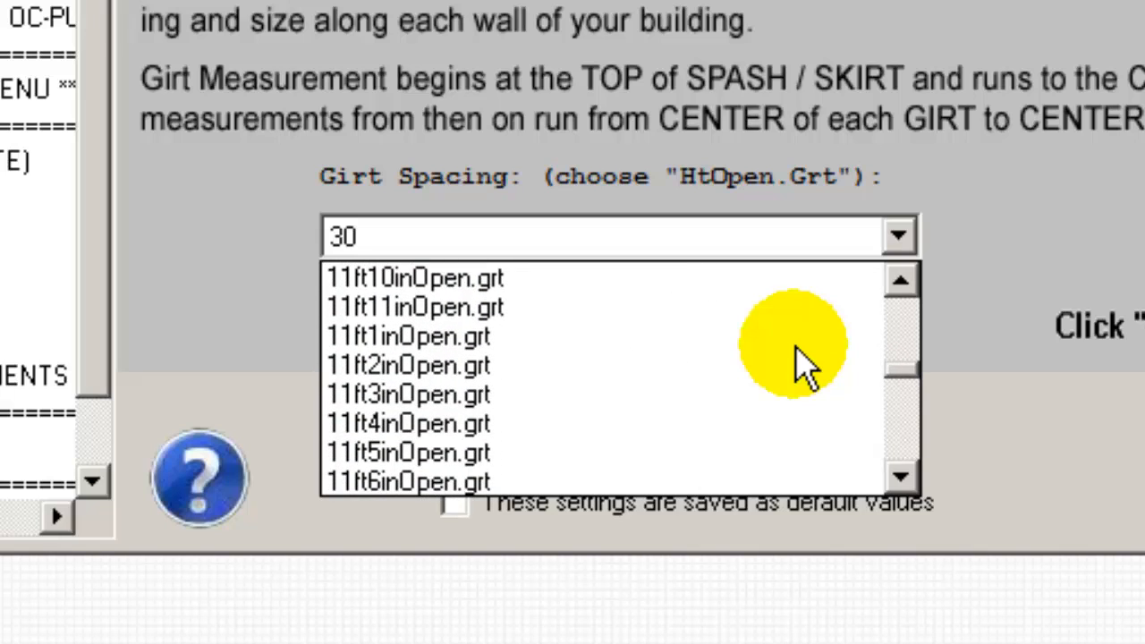
scroll(802, 367, down, 3)
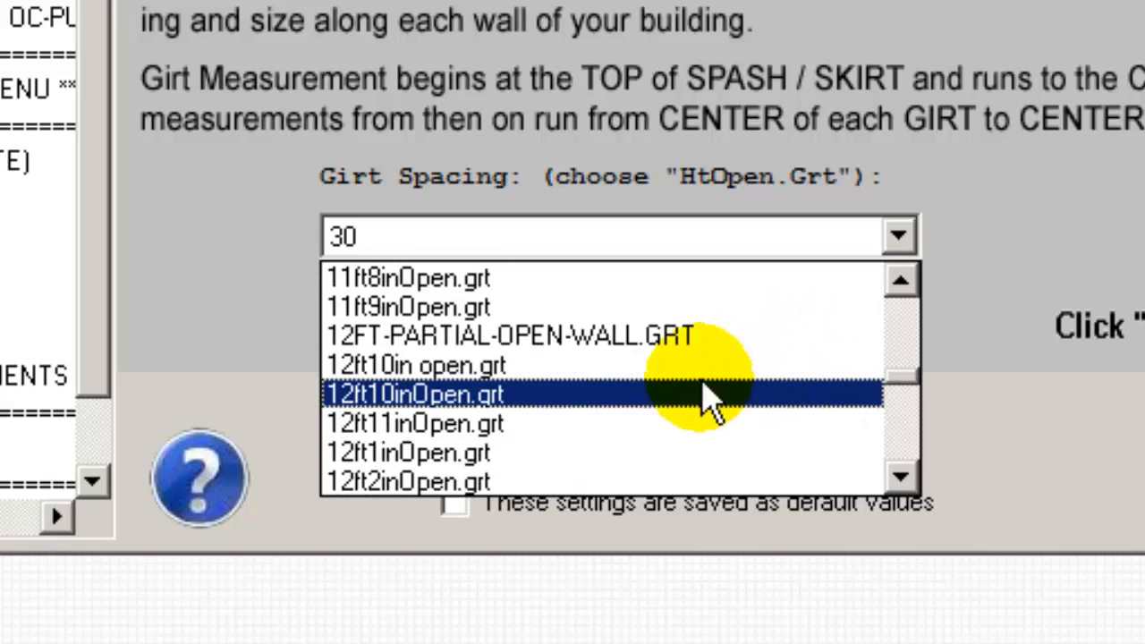
scroll(540, 466, down, 1)
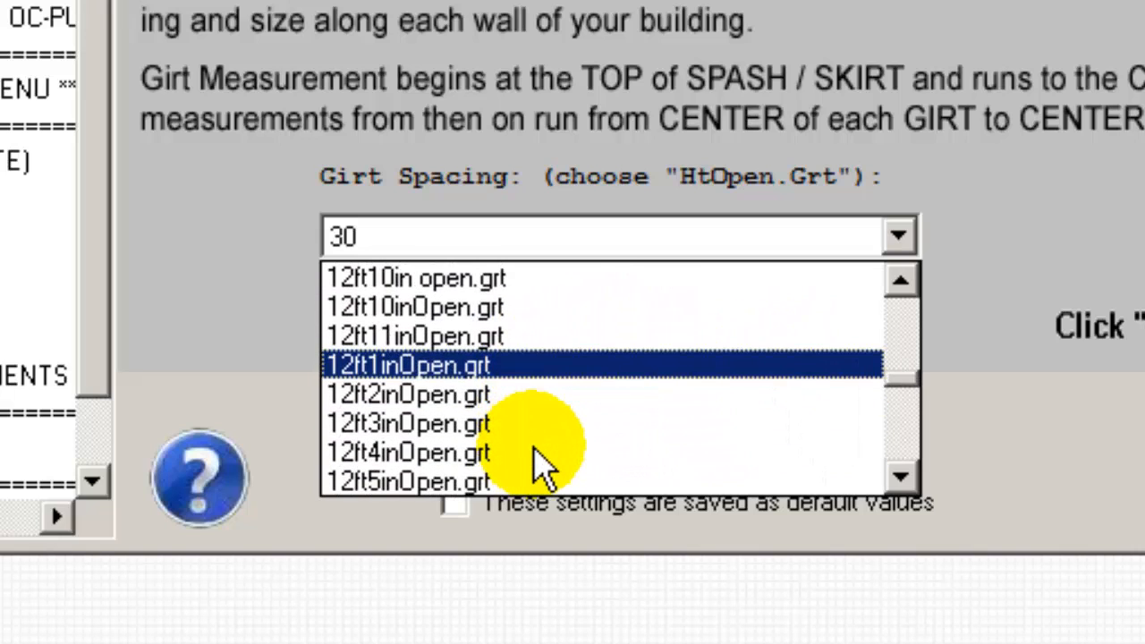
click(413, 398)
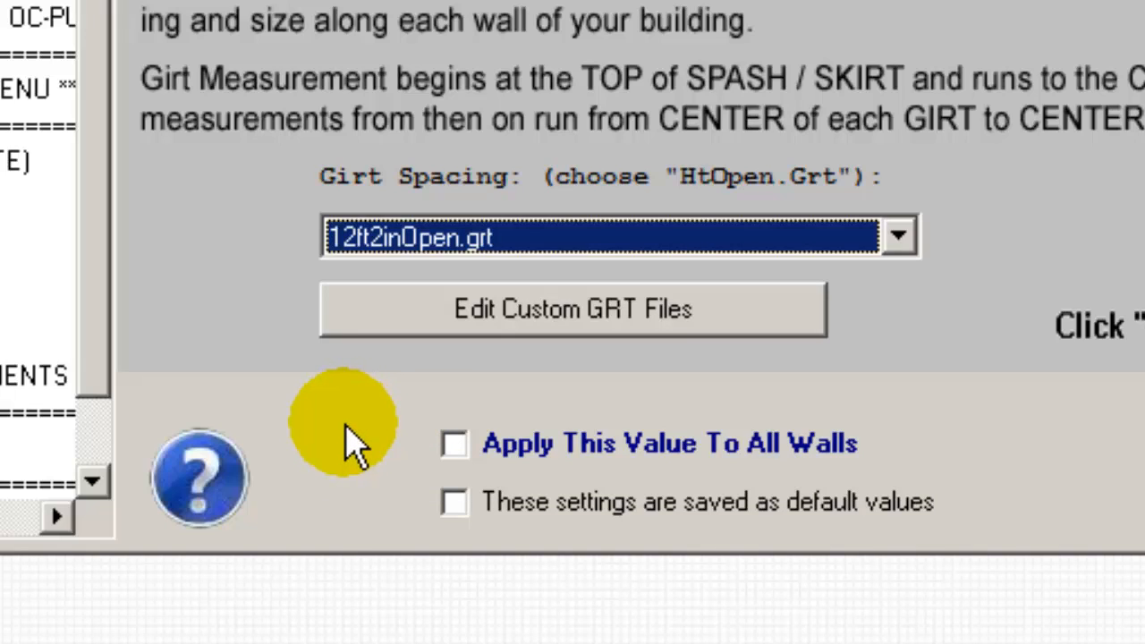
Step: Inspect the contents of the 12ft2inOpen.grt file, close it, and accept the girt package for the north wall
click(430, 310)
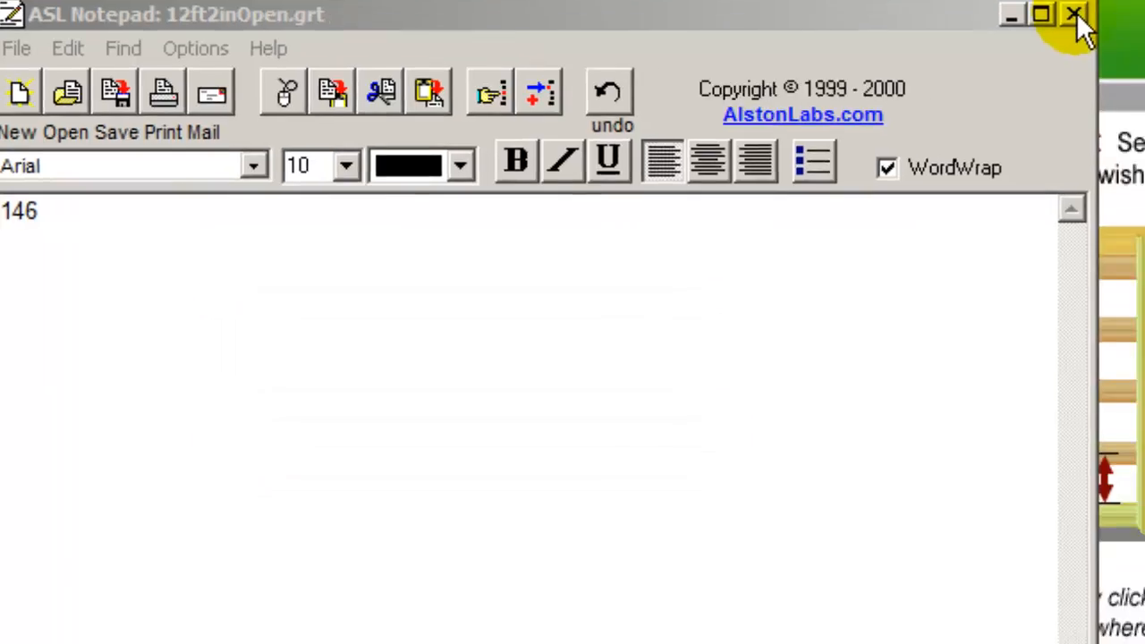
click(1075, 16)
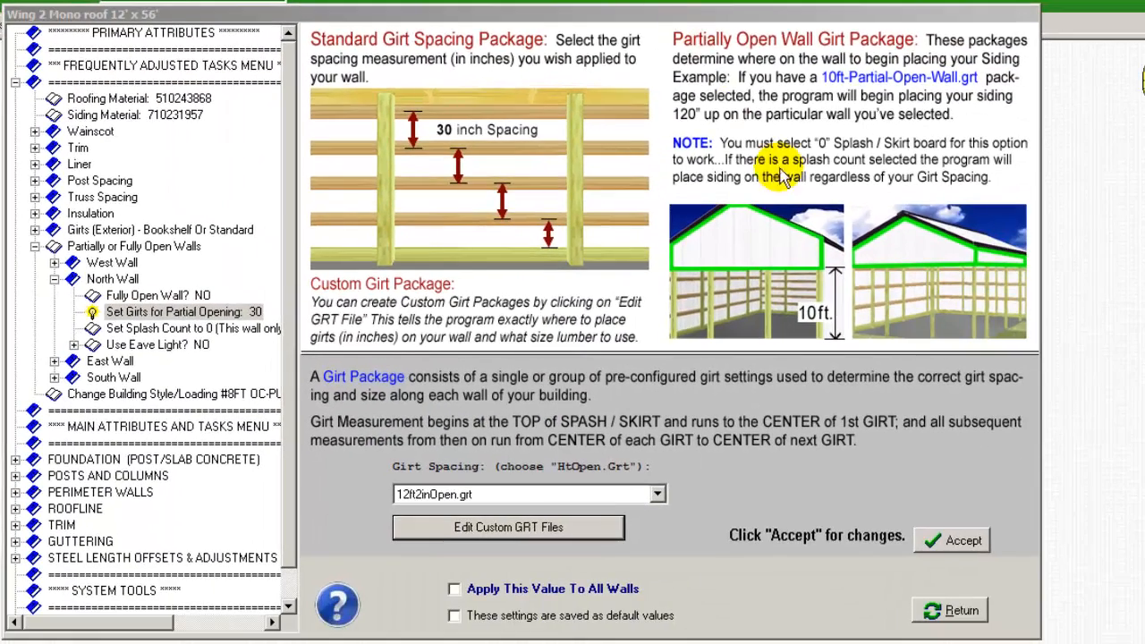
click(957, 541)
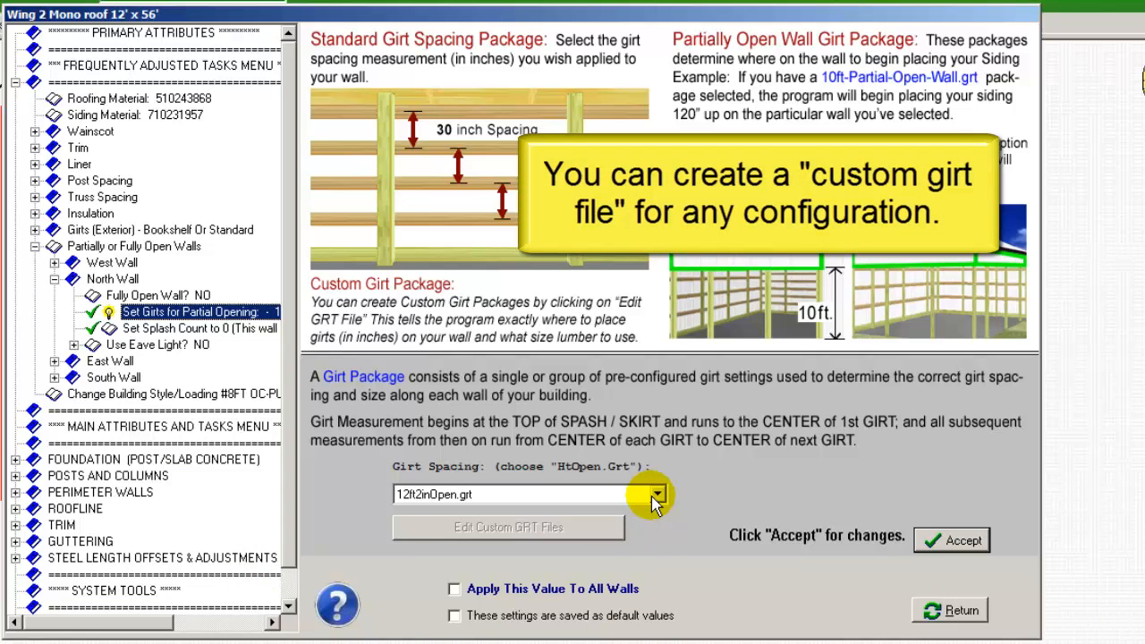
Step: Choose the CUSTOM-1.GRT package, open its girt file for editing, and start saving it under a new name
click(656, 493)
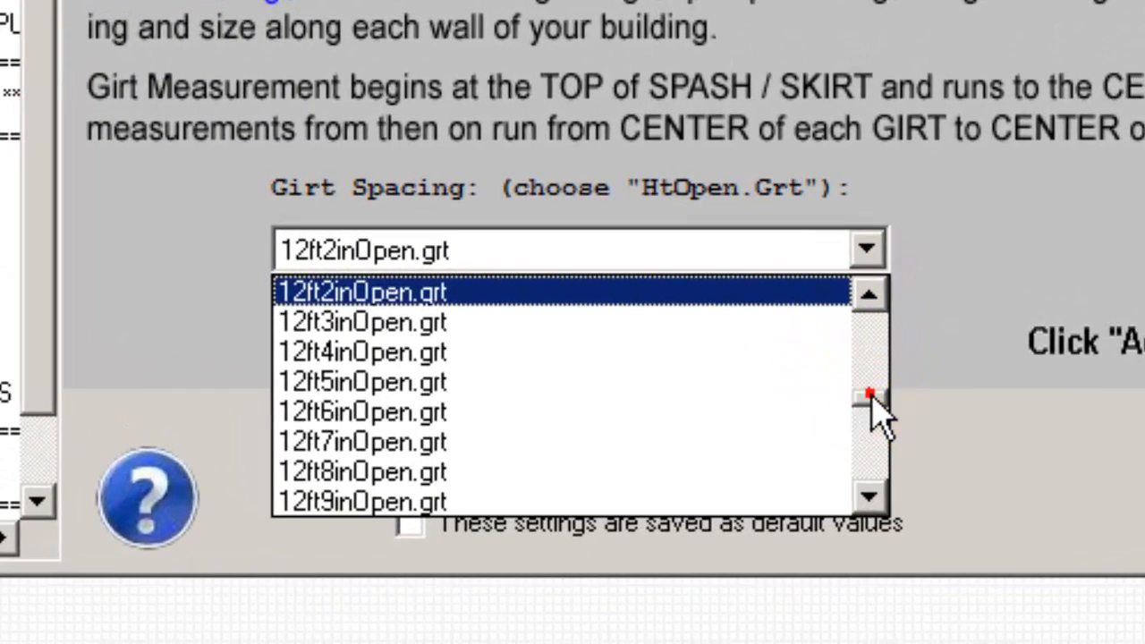
drag(871, 397, 875, 474)
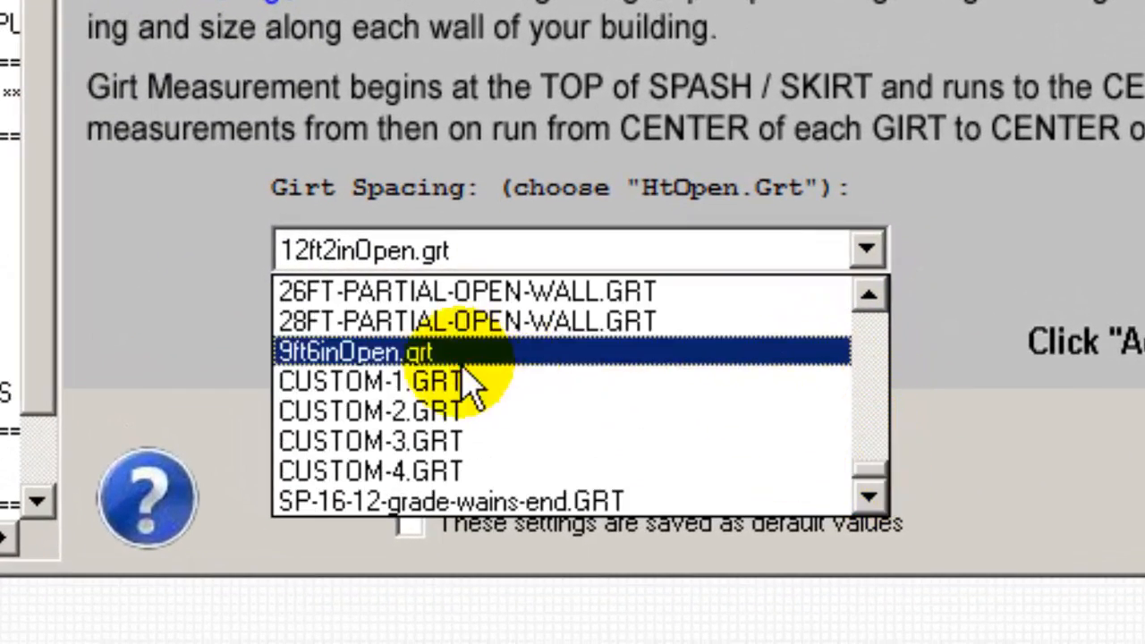
click(407, 383)
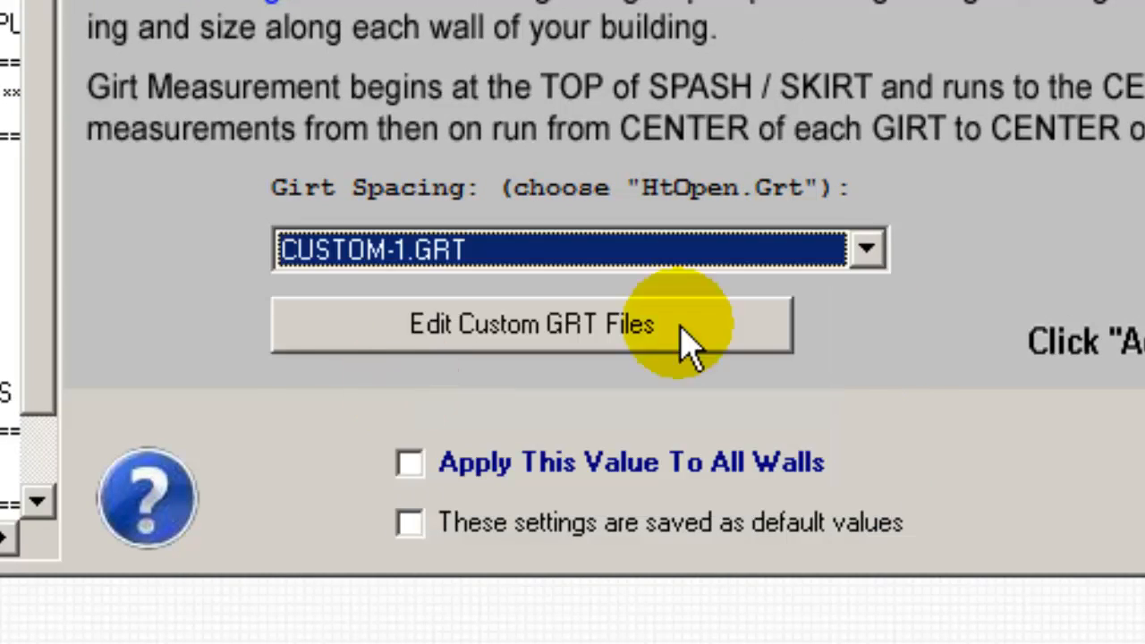
click(678, 326)
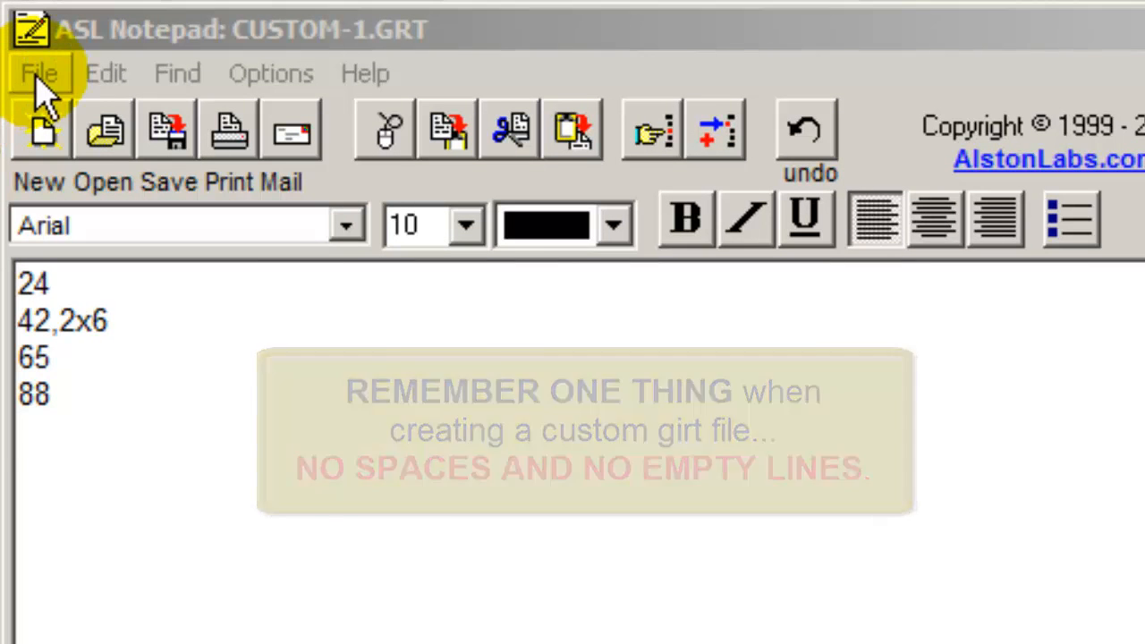
click(40, 76)
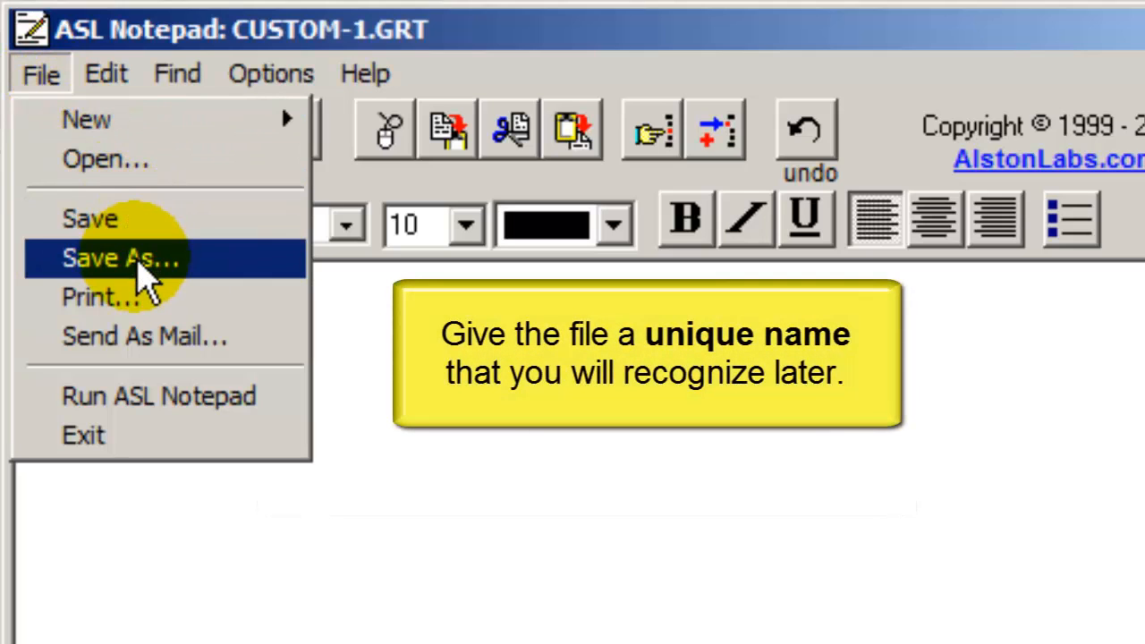
click(143, 273)
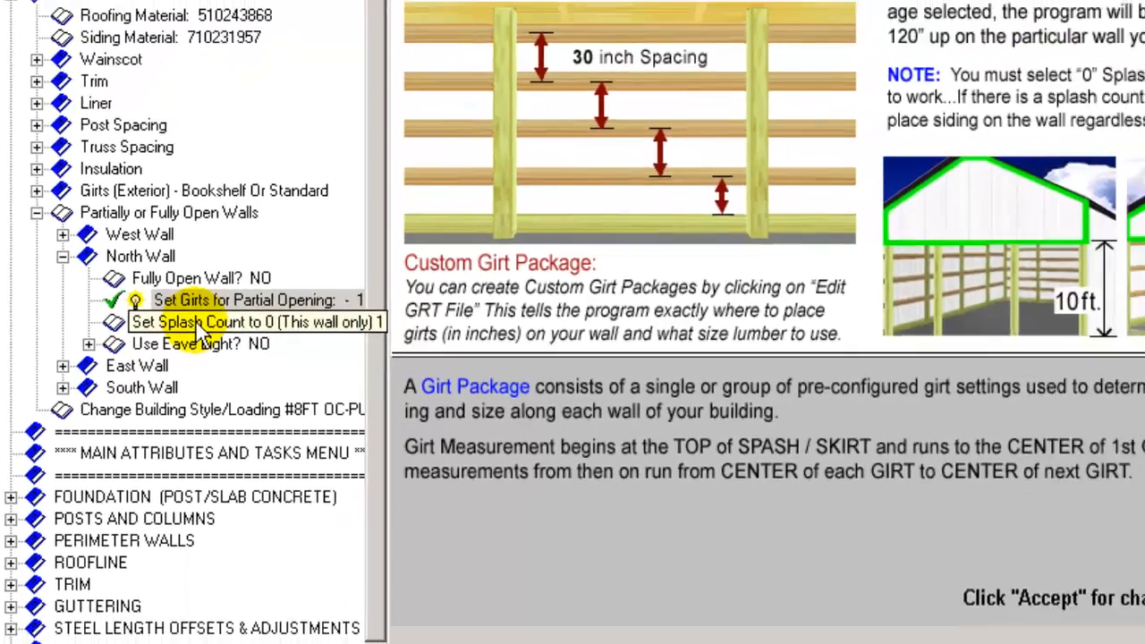
Step: Set the north wall's splash count to 0, accept the change, and return to the exterior wing plan
click(261, 319)
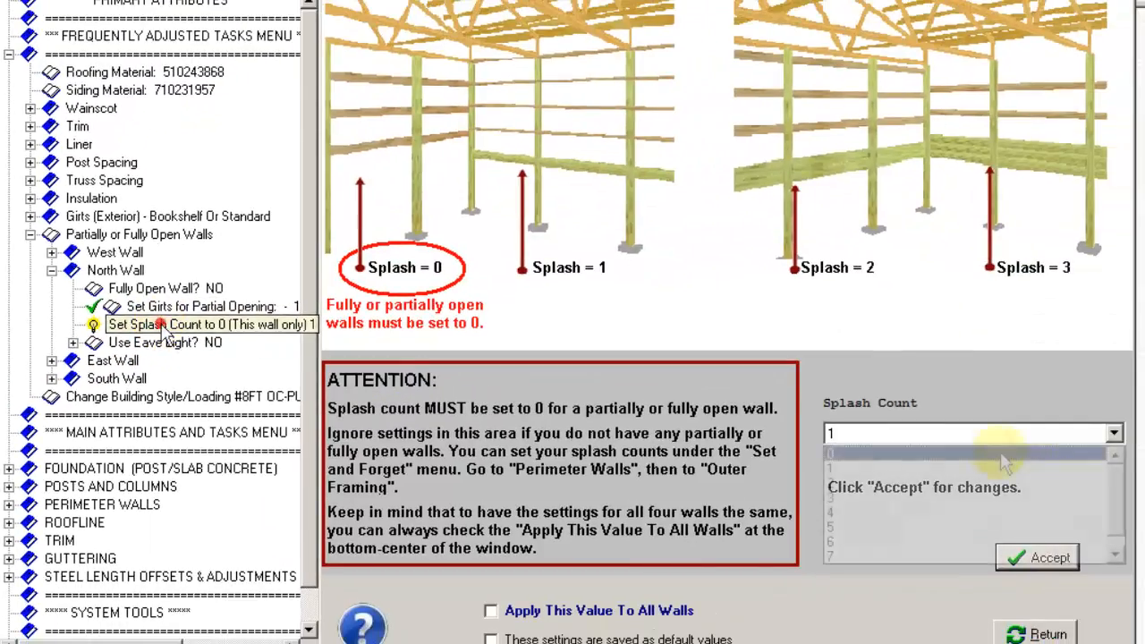
click(1005, 435)
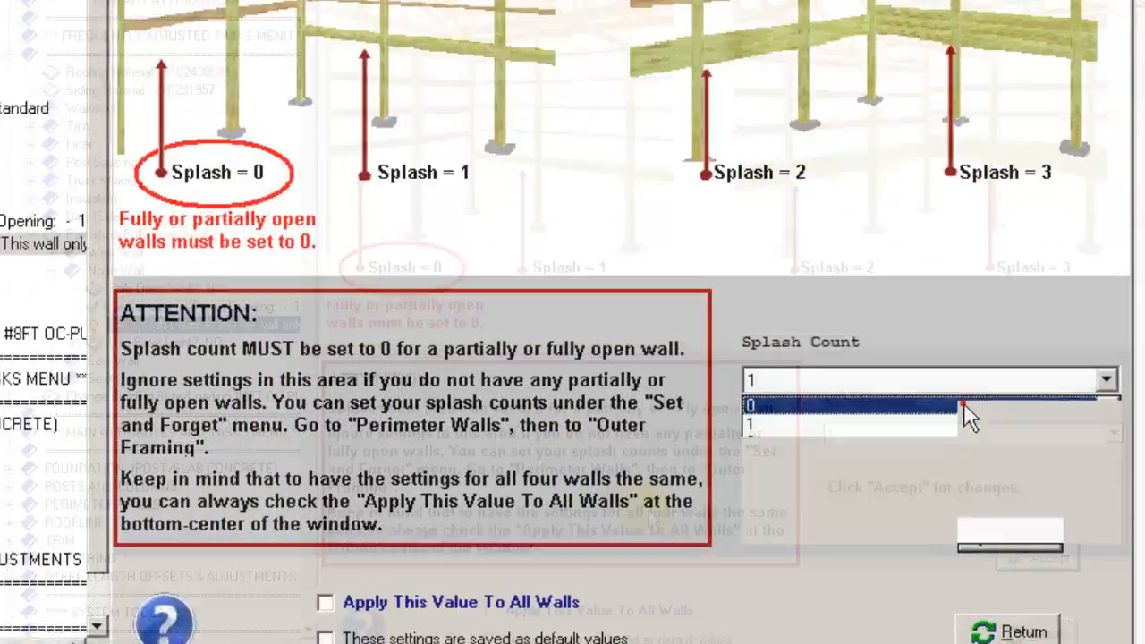
click(963, 404)
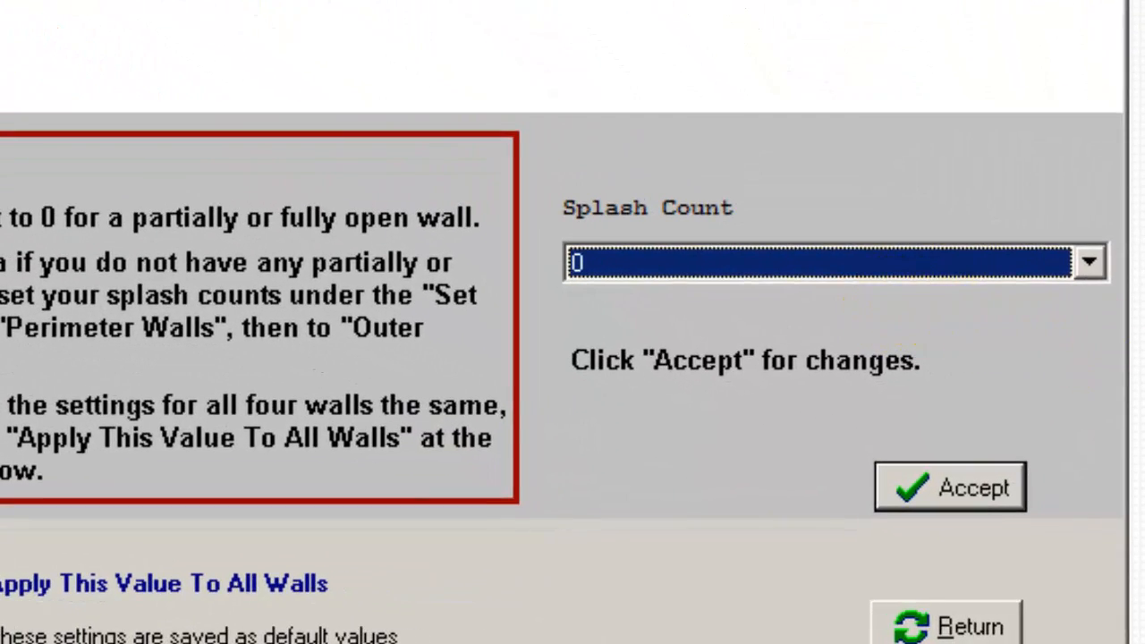
click(1008, 512)
click(979, 486)
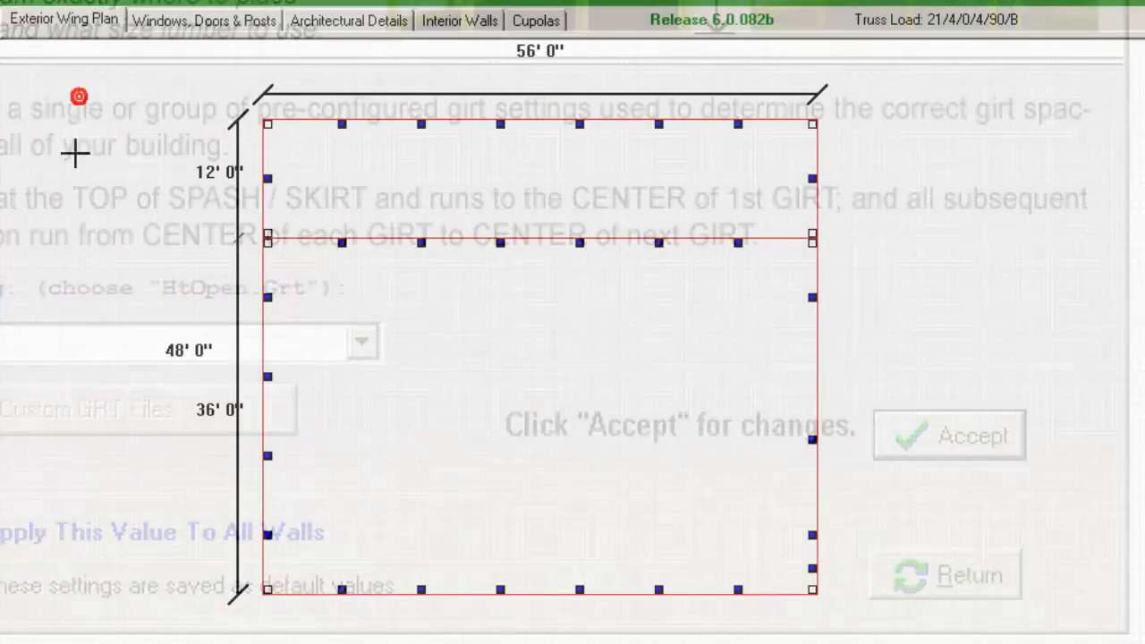
click(133, 495)
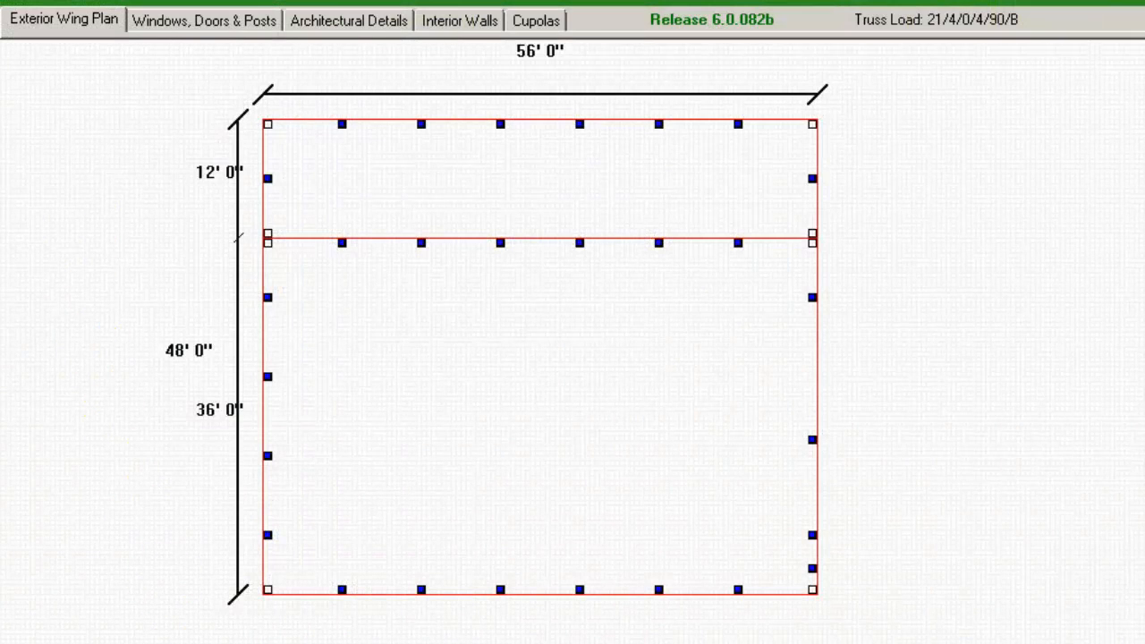
Step: Show the building in 3D and move the viewpoint back to see the whole partially open wall of the 12' wing
right_click(546, 192)
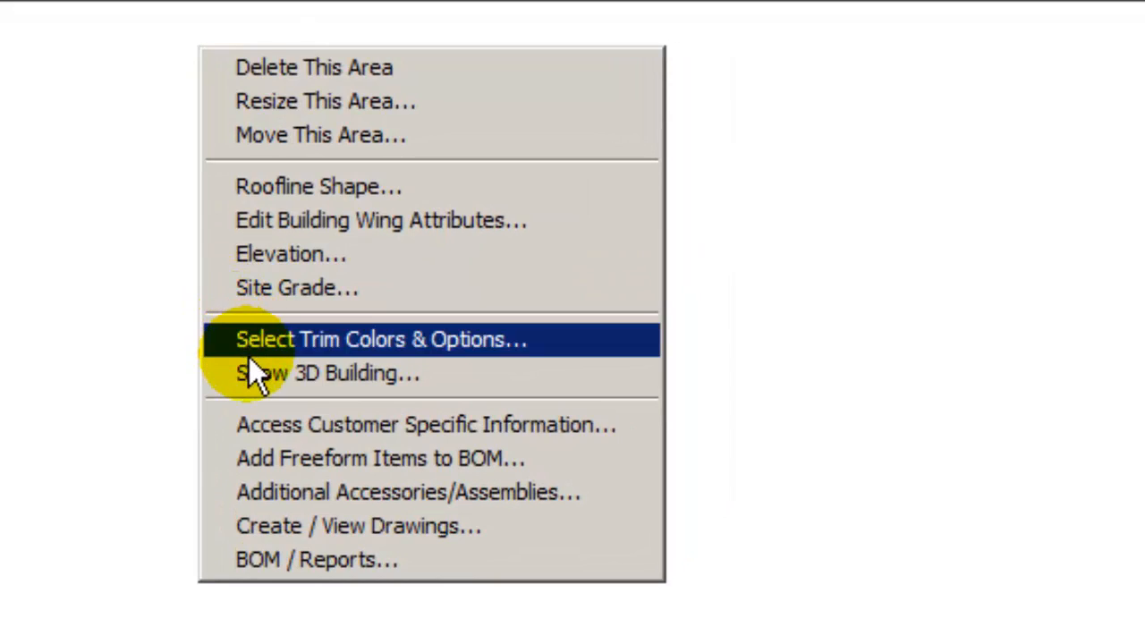
click(255, 370)
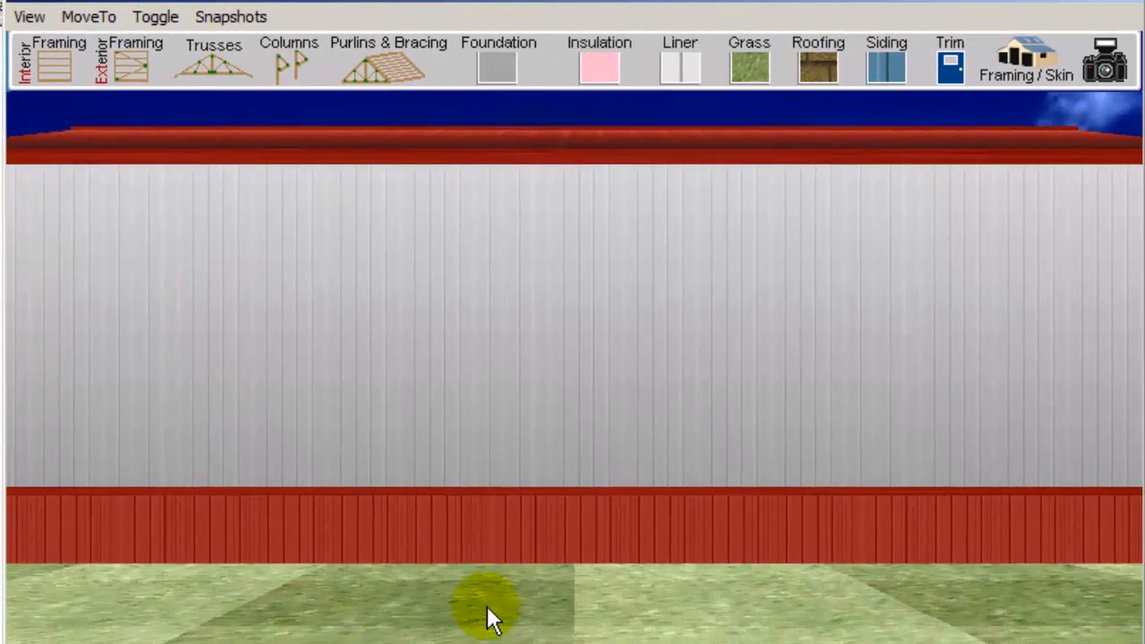
click(88, 16)
click(103, 94)
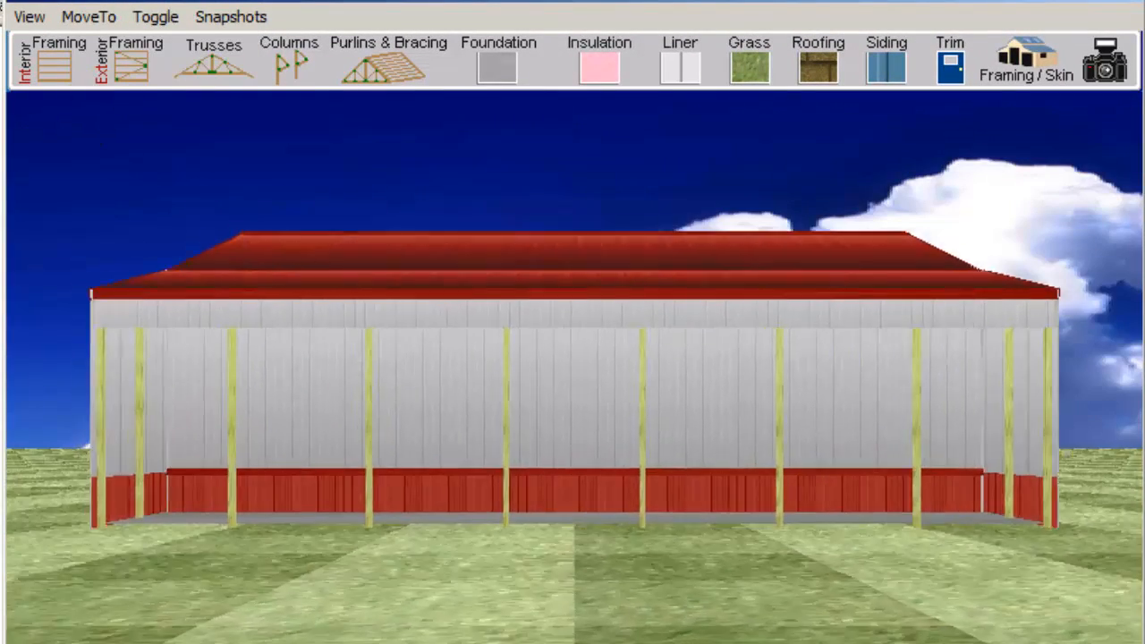